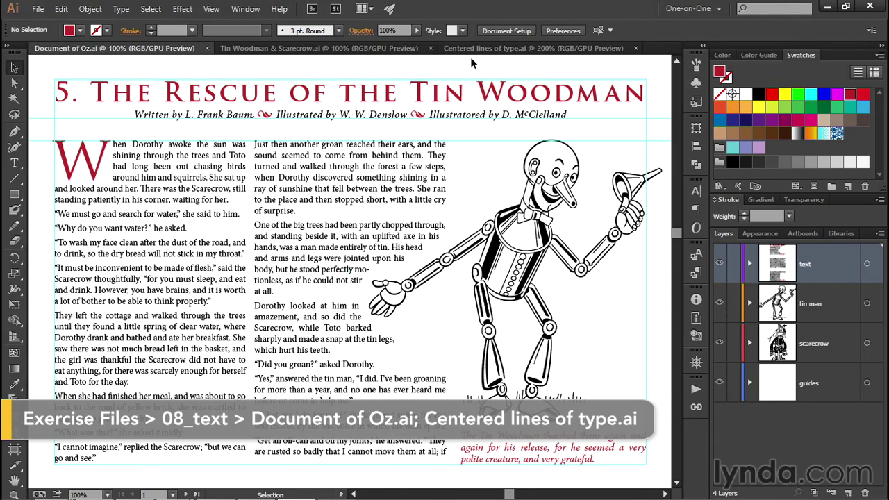
Step: Switch to the Centered lines of type.ai document and view it at 100%
{"action": "key", "text": "ctrl+Tab"}
{"action": "key", "text": "ctrl+1"}
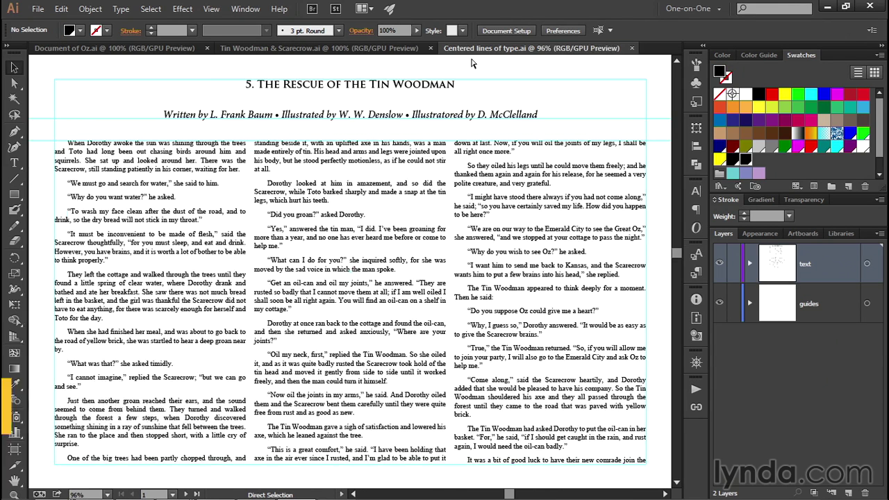
Step: Move the '5. The Rescue of the Tin Woodman' headline down above the byline and place a text cursor in it
{"action": "left_click", "coordinate": [354, 88]}
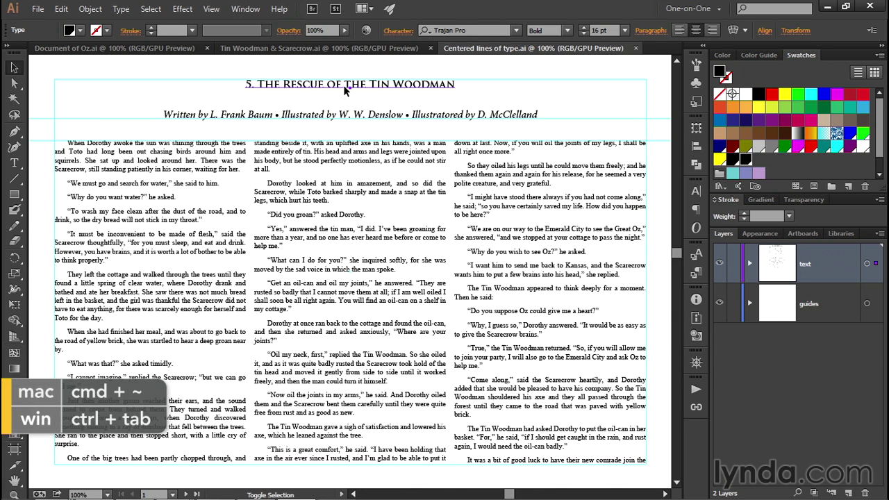
{"action": "key", "text": "shift+Down"}
{"action": "key", "text": "shift+Down"}
{"action": "key", "text": "ctrl+0"}
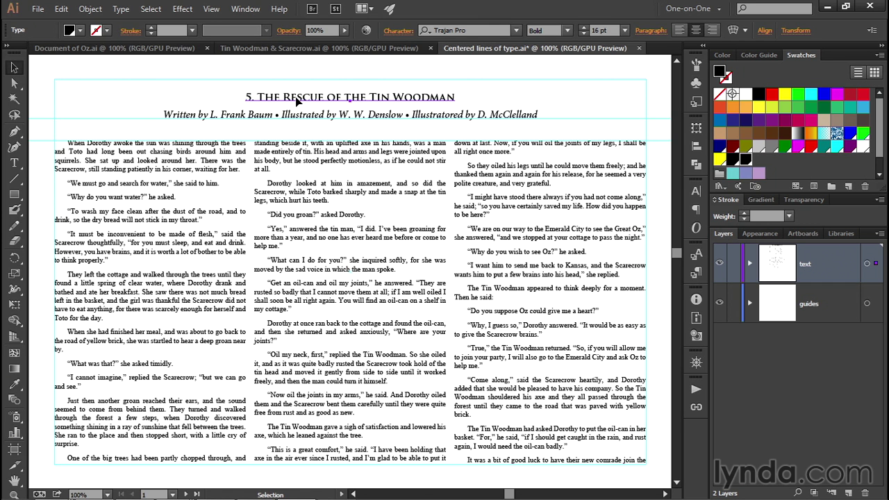
{"action": "key", "text": "t"}
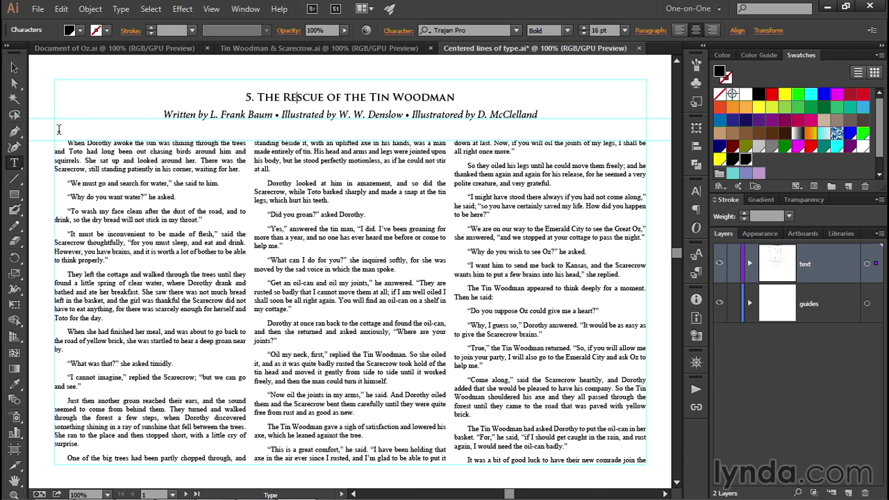
{"action": "left_click", "coordinate": [293, 97]}
Step: Highlight all of the headline's text with Select > All
{"action": "left_click", "coordinate": [151, 10]}
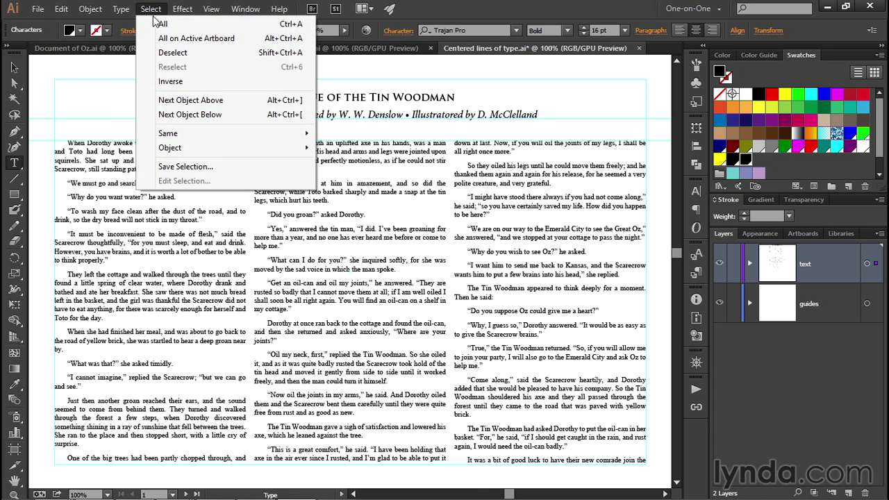
{"action": "left_click", "coordinate": [189, 27]}
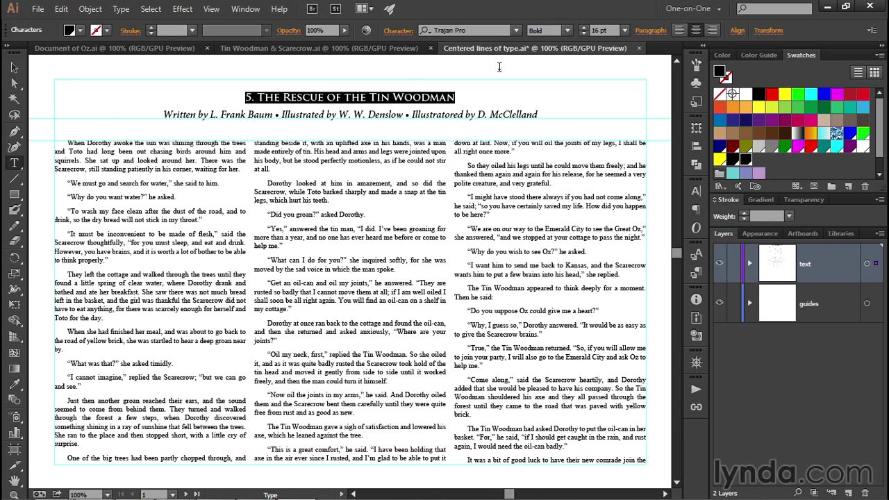
Step: Set the Trajan Pro Bold headline's font size to 20 pt in the Control bar
{"action": "left_click", "coordinate": [596, 39]}
{"action": "key", "text": "Up"}
{"action": "key", "text": "Up"}
{"action": "key", "text": "Up"}
{"action": "key", "text": "Up"}
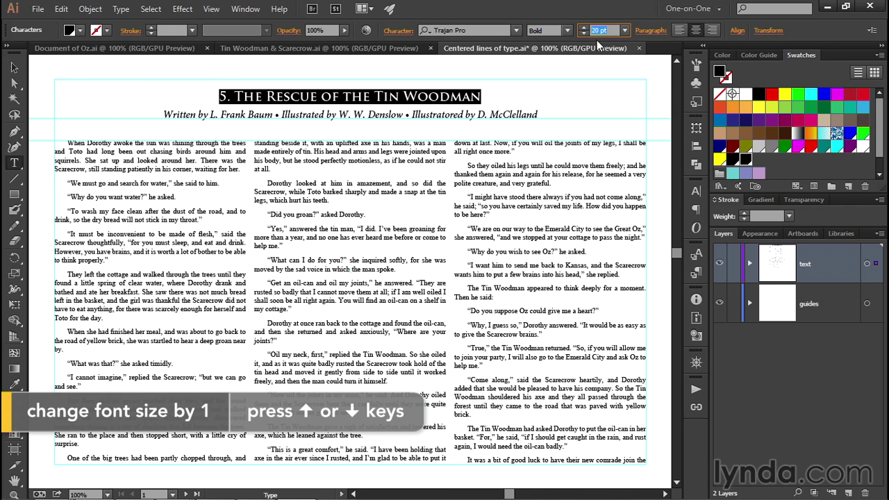
{"action": "key", "text": "Down"}
{"action": "key", "text": "Down"}
{"action": "key", "text": "Down"}
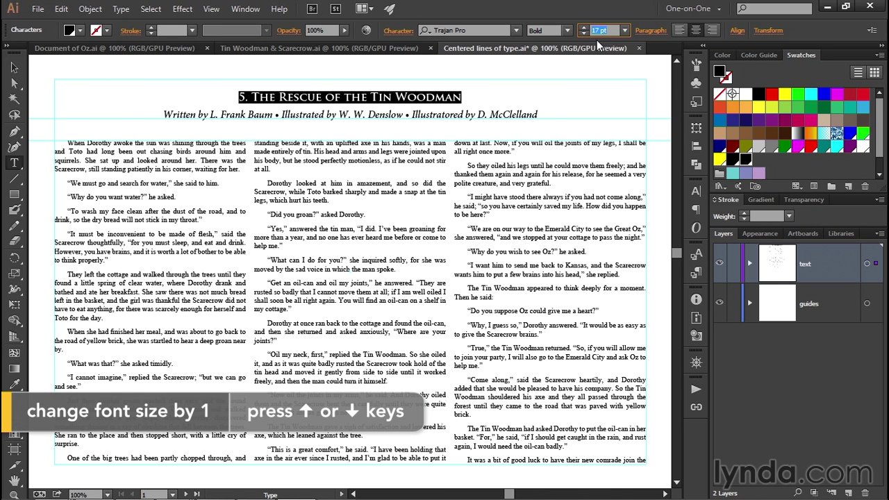
{"action": "key", "text": "shift+Up"}
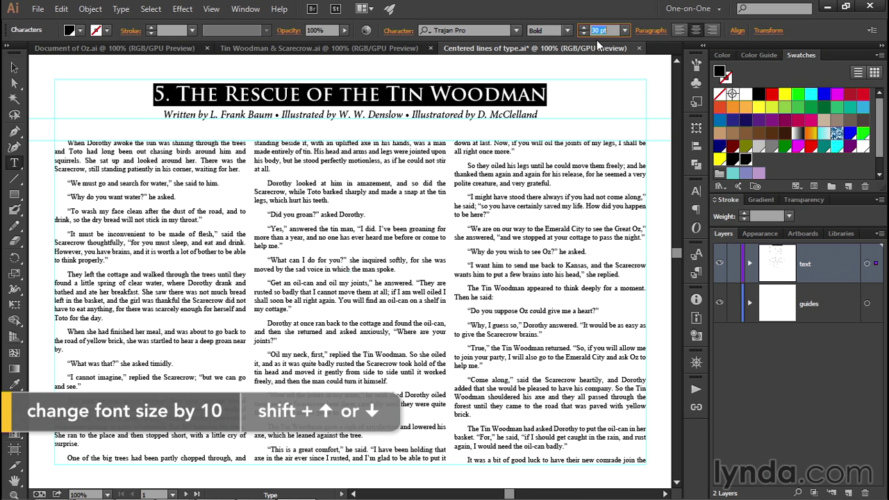
{"action": "key", "text": "shift+Down"}
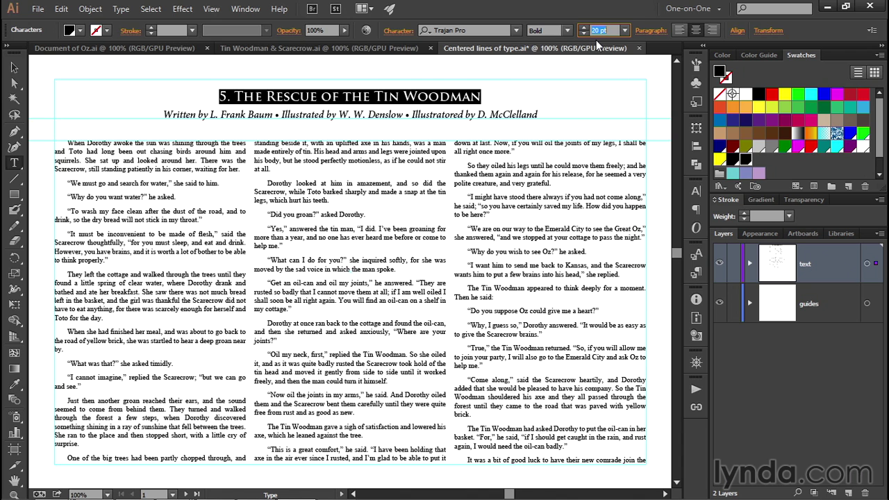
{"action": "key", "text": "Return"}
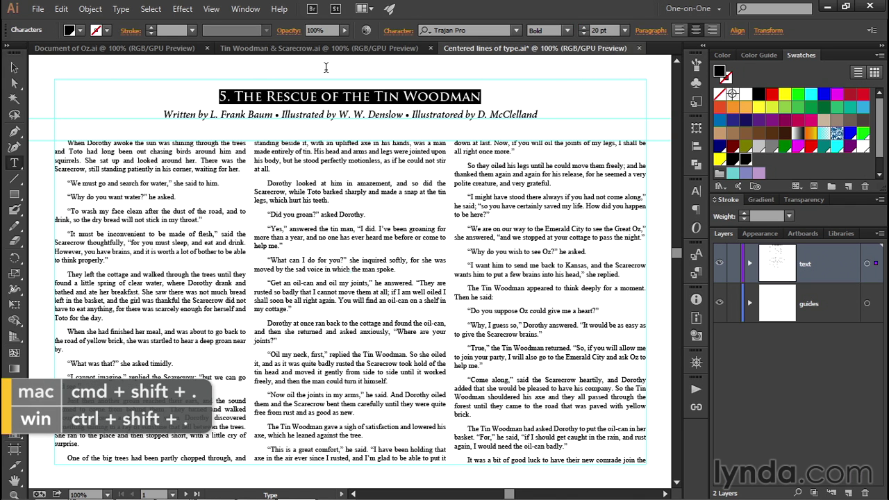
Step: Step the headline size with size shortcuts through 26–36 pt, settling at 40 pt
{"action": "key", "text": "ctrl"}
{"action": "key", "text": "ctrl+shift+period"}
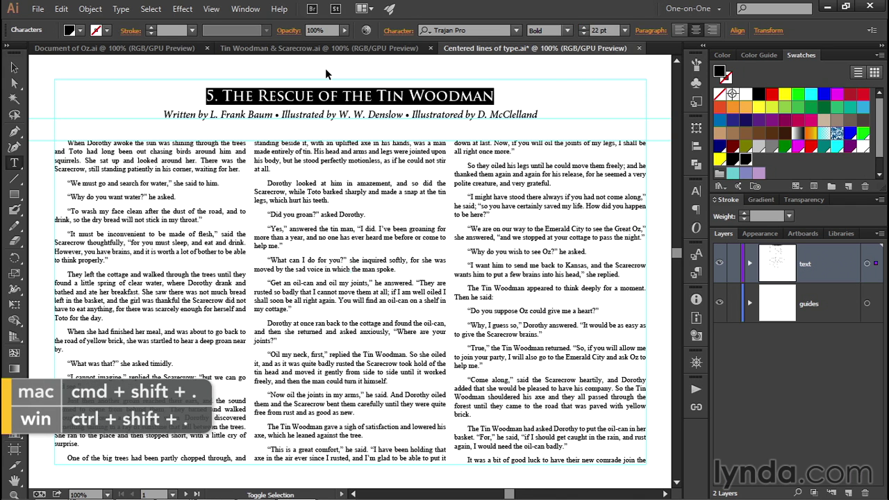
{"action": "key", "text": "ctrl+shift+period"}
{"action": "key", "text": "ctrl+shift+period"}
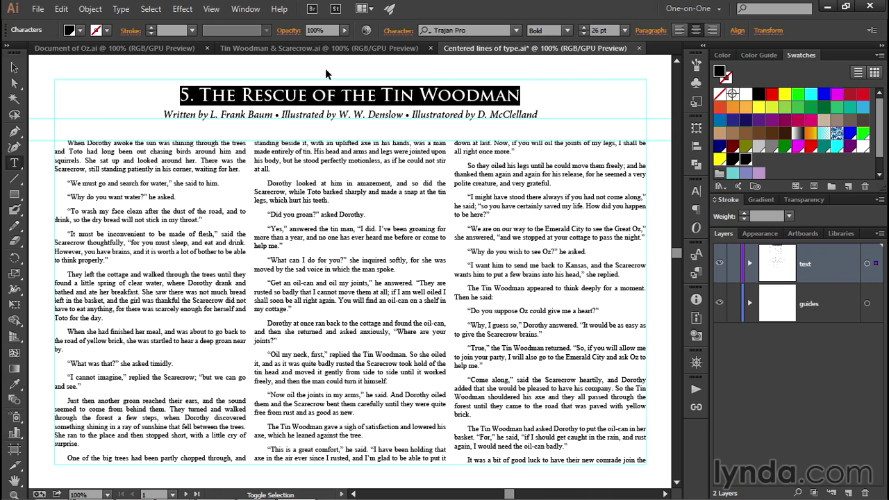
{"action": "key", "text": "ctrl+shift+period"}
{"action": "key", "text": "ctrl+shift+period"}
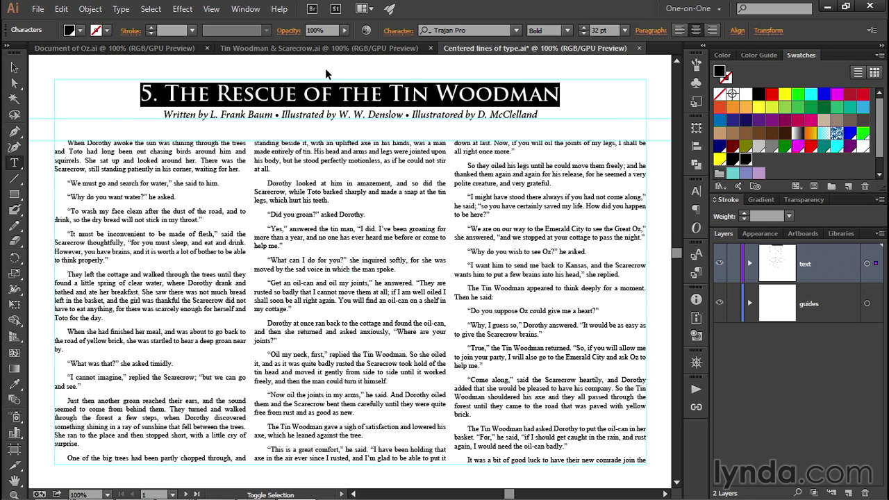
{"action": "key", "text": "ctrl+shift+comma"}
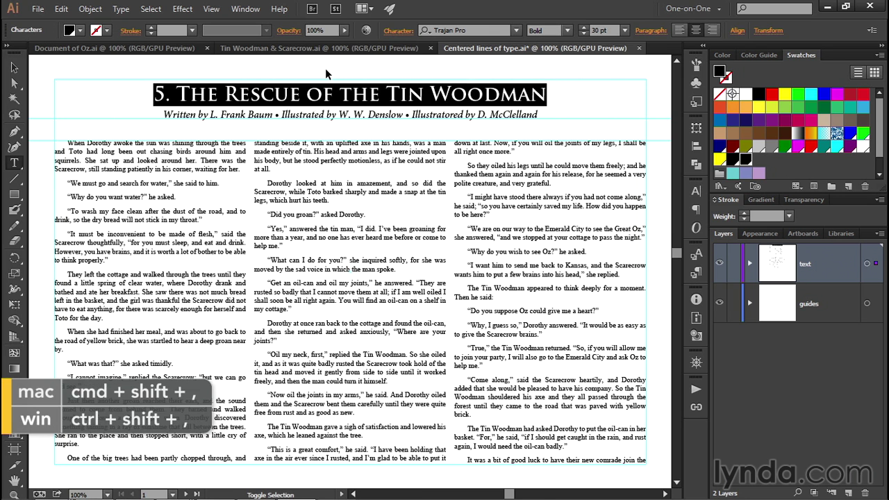
{"action": "key", "text": "ctrl+shift+comma"}
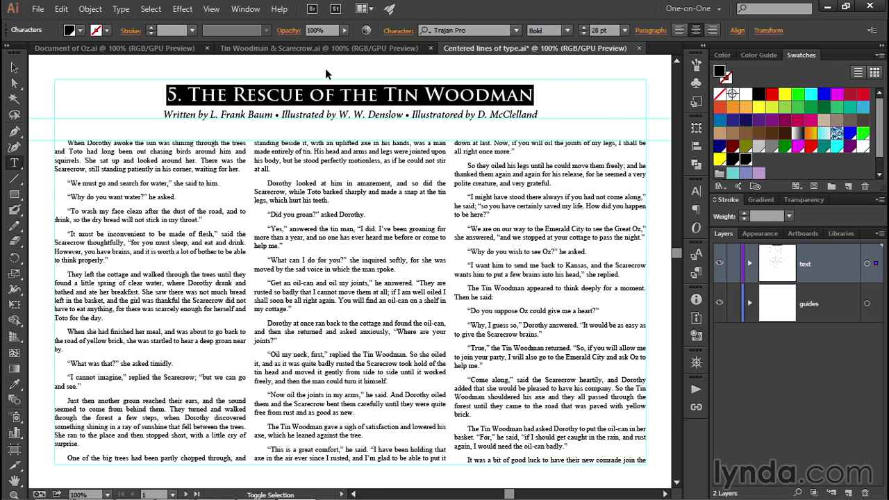
{"action": "key", "text": "ctrl+shift+comma"}
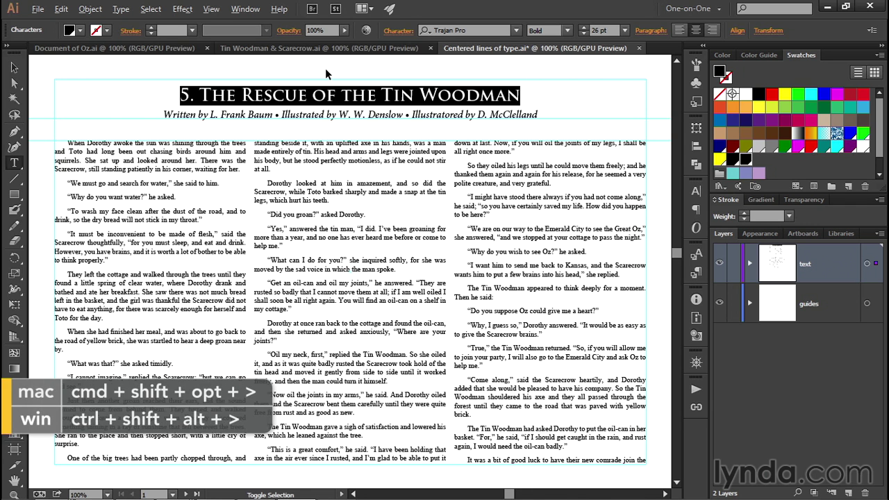
{"action": "key", "text": "ctrl+alt+shift+period"}
{"action": "key", "text": "ctrl+alt+shift+period"}
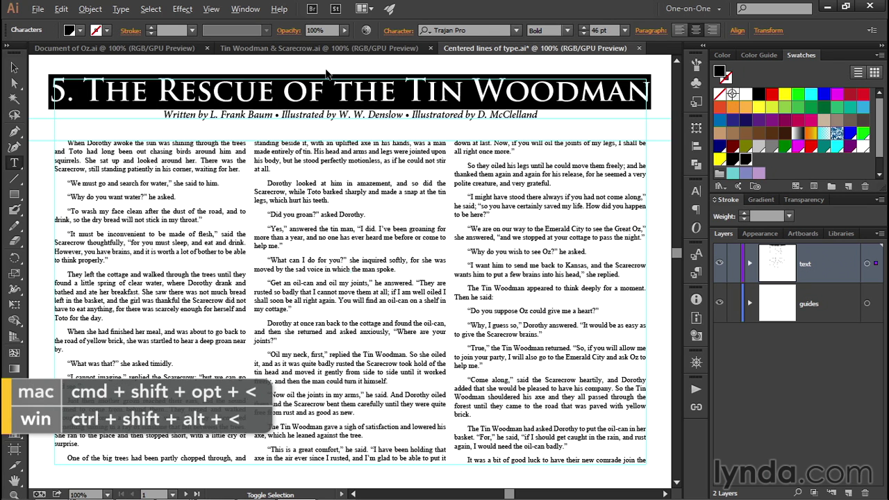
{"action": "key", "text": "ctrl+alt+shift+comma"}
{"action": "key", "text": "ctrl+alt+shift+comma"}
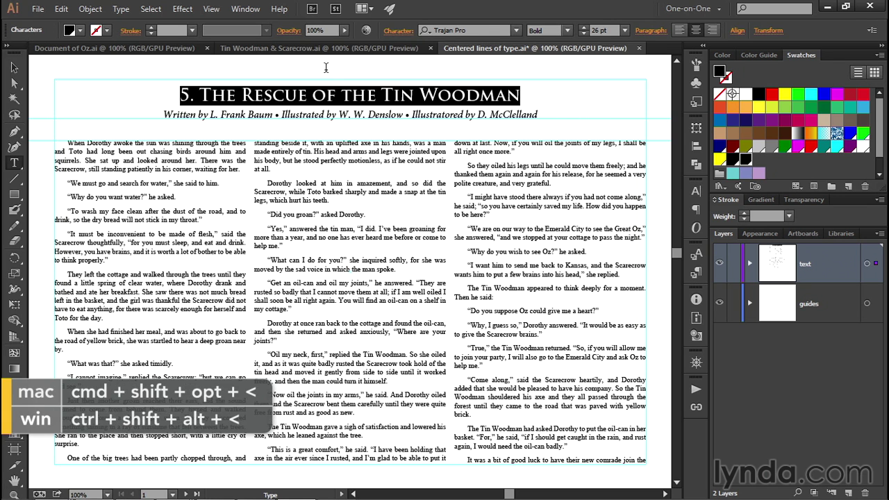
{"action": "key", "text": "ctrl+alt+shift+period"}
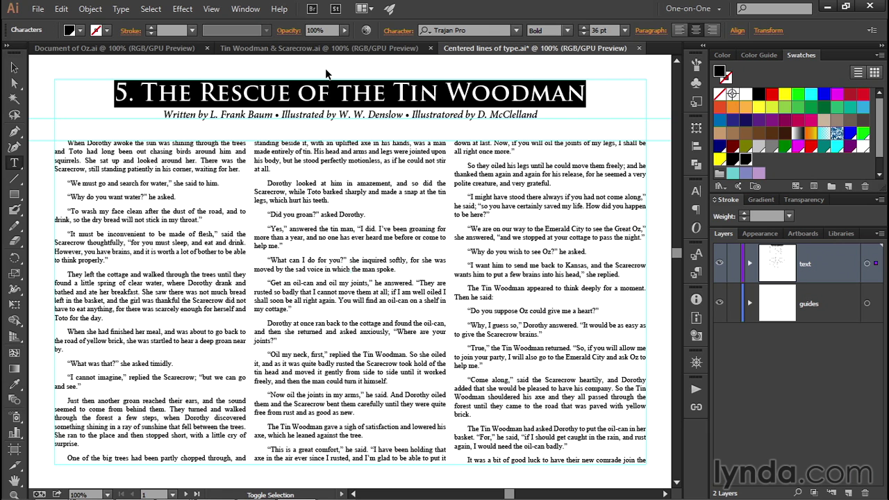
{"action": "key", "text": "ctrl+shift+period"}
{"action": "key", "text": "ctrl+shift+period"}
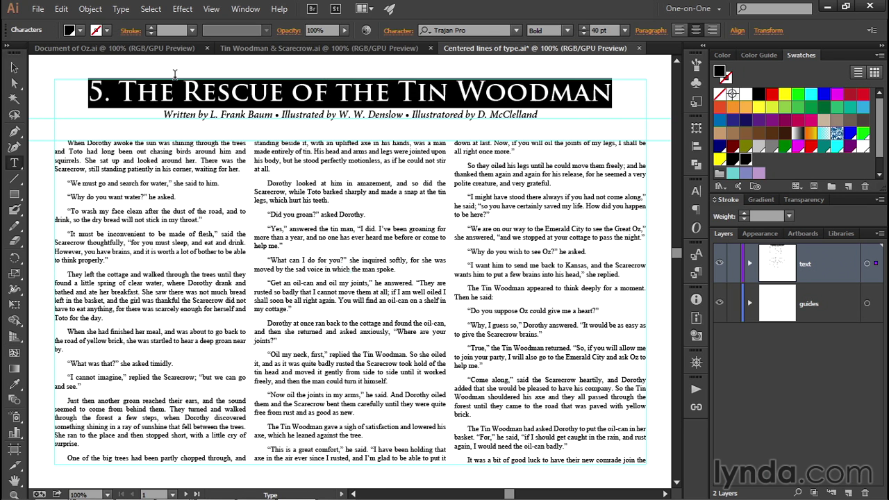
{"action": "left_click", "coordinate": [123, 10]}
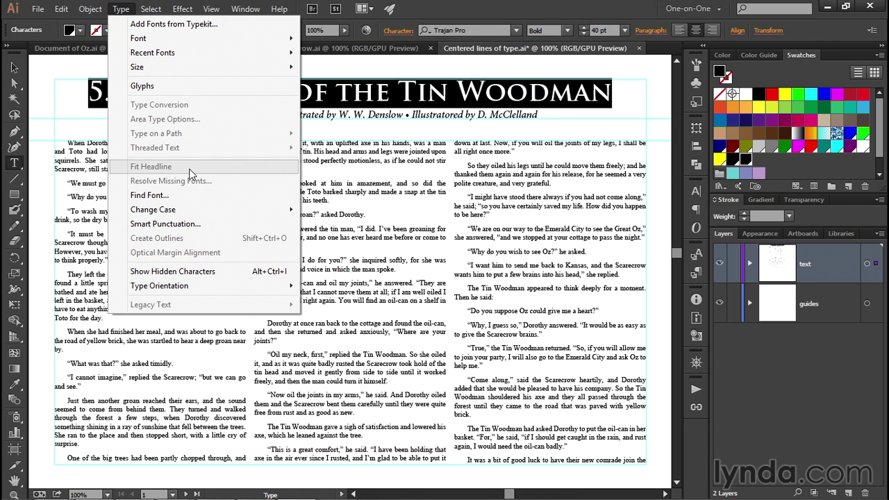
{"action": "key", "text": "Escape"}
{"action": "key", "text": "Escape"}
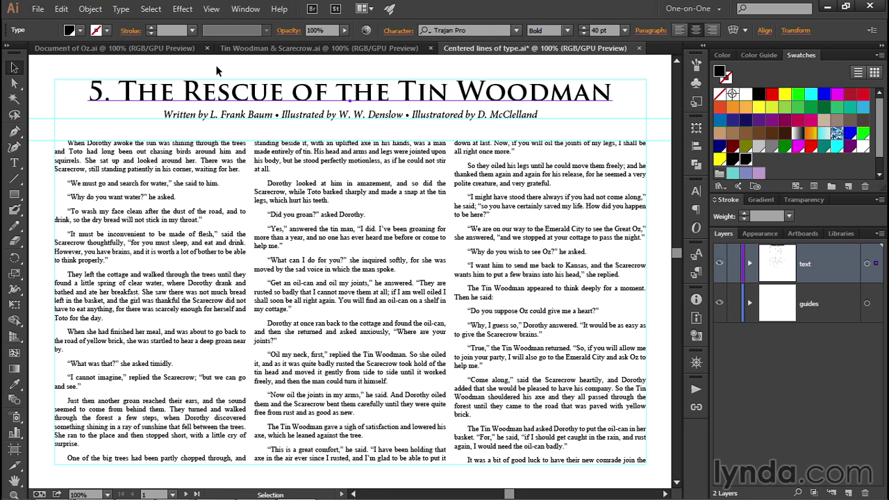
Step: Show the bounding box and drag the headline frame's sides out to both column edges
{"action": "left_click", "coordinate": [212, 9]}
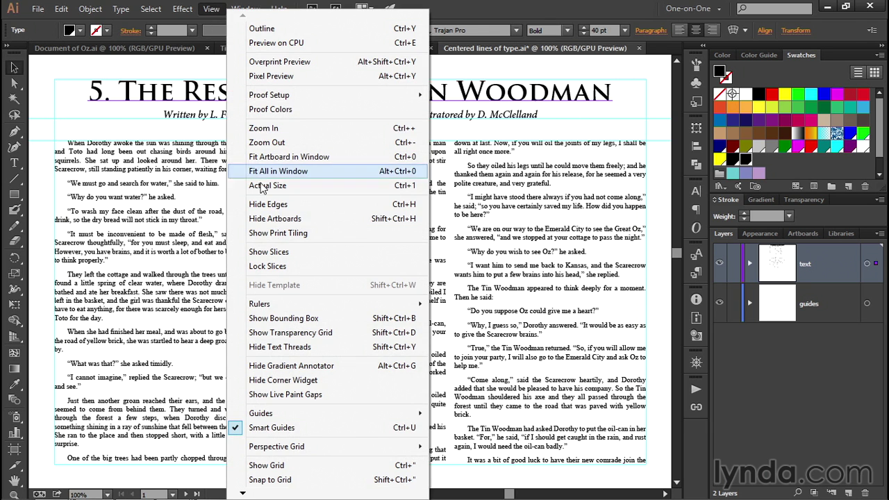
{"action": "left_click", "coordinate": [351, 322]}
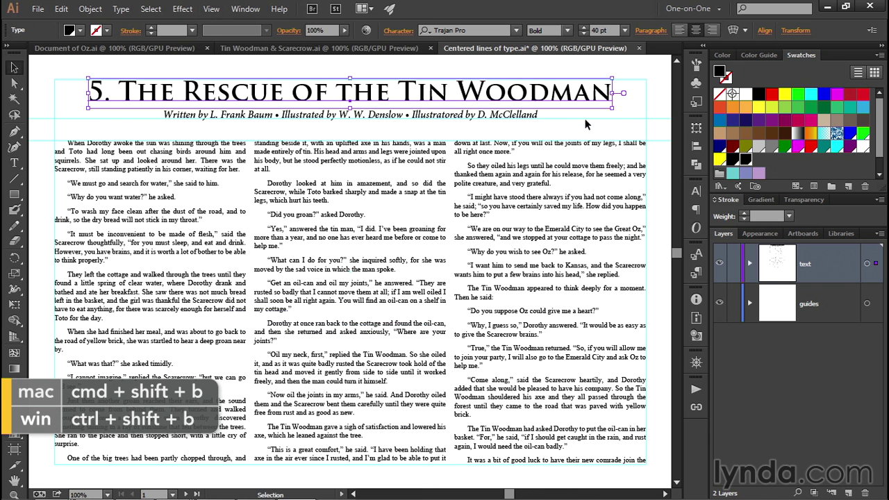
{"action": "left_click", "coordinate": [624, 94]}
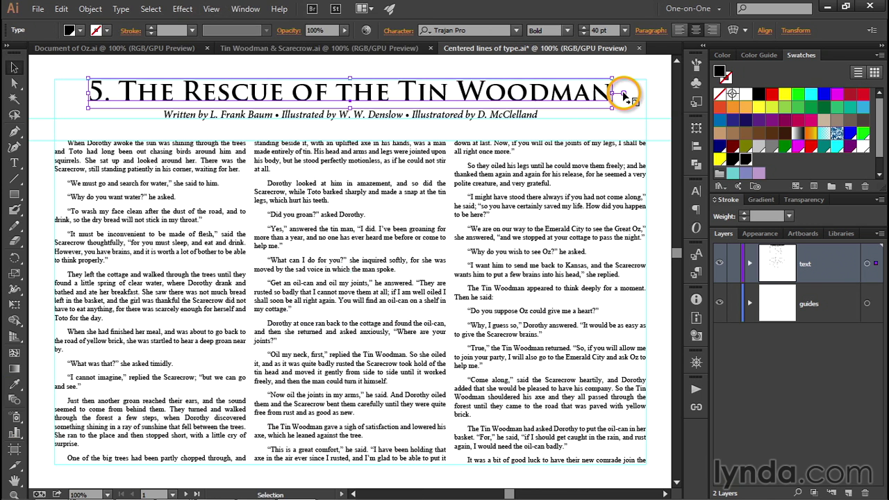
{"action": "left_click", "coordinate": [624, 95]}
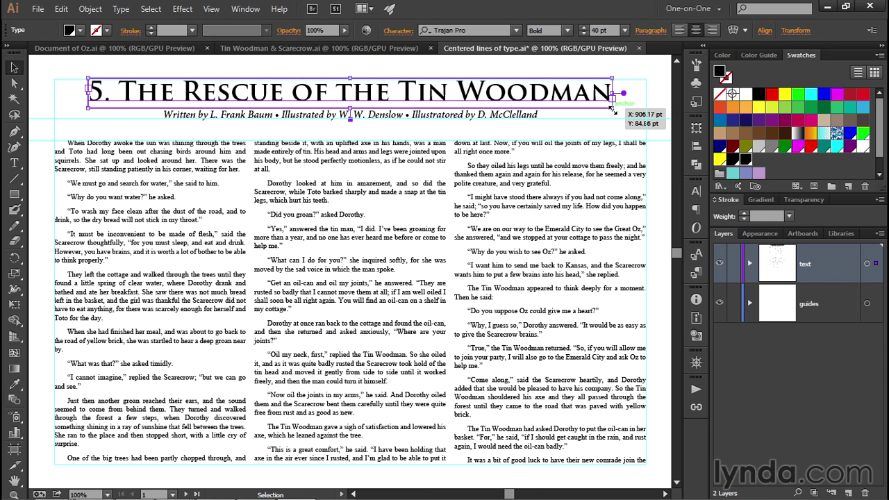
{"action": "left_click_drag", "start_coordinate": [612, 110], "coordinate": [646, 109]}
{"action": "left_click_drag", "start_coordinate": [87, 79], "coordinate": [54, 80]}
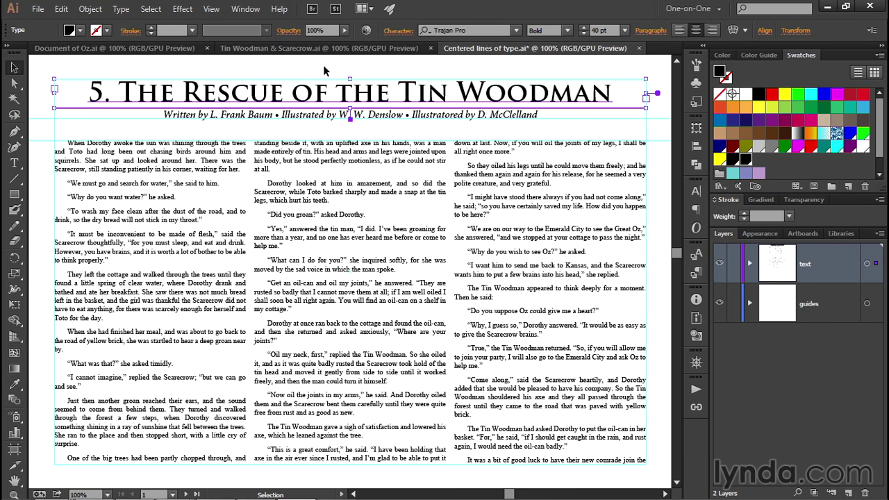
Step: Apply Type > Fit Headline so the 40 pt headline spreads across the full-width frame
{"action": "left_click", "coordinate": [122, 10]}
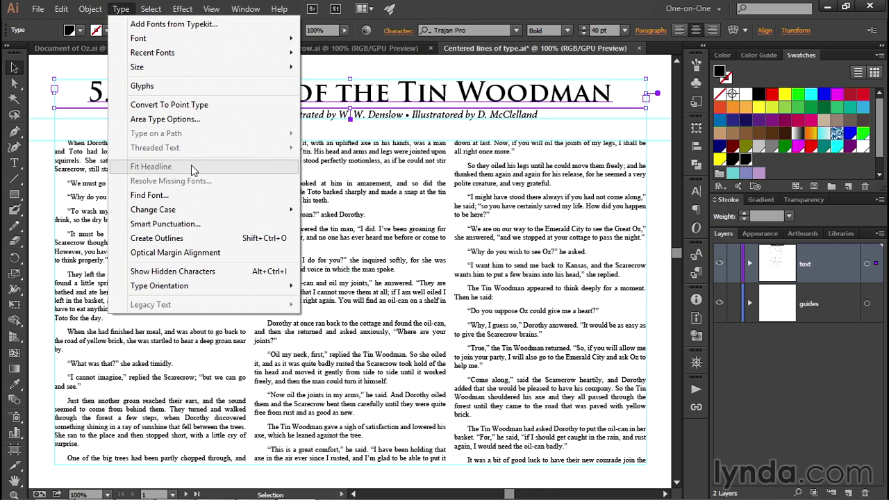
{"action": "key", "text": "Escape"}
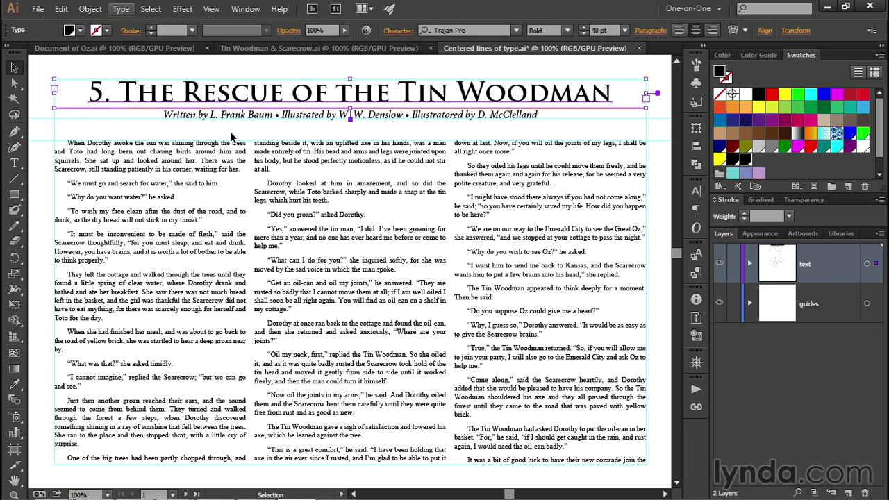
{"action": "key", "text": "Escape"}
{"action": "key", "text": "t"}
{"action": "left_click", "coordinate": [231, 103]}
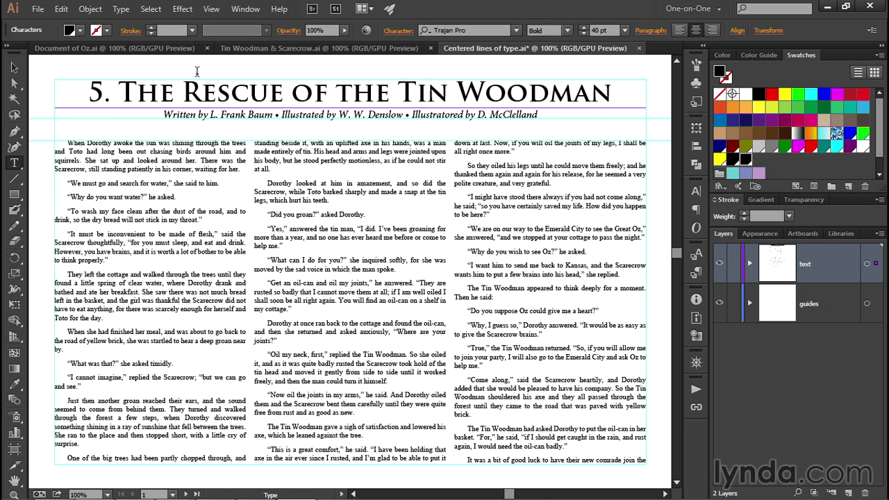
{"action": "left_click", "coordinate": [121, 9]}
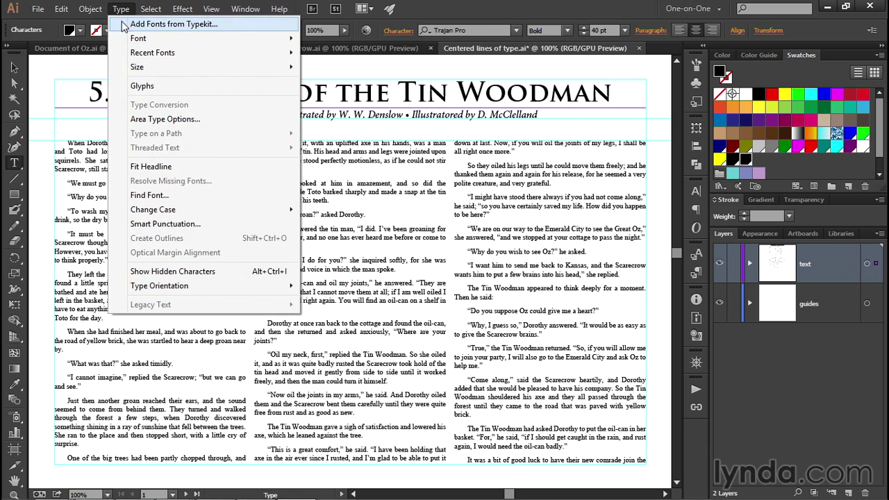
{"action": "left_click", "coordinate": [189, 173]}
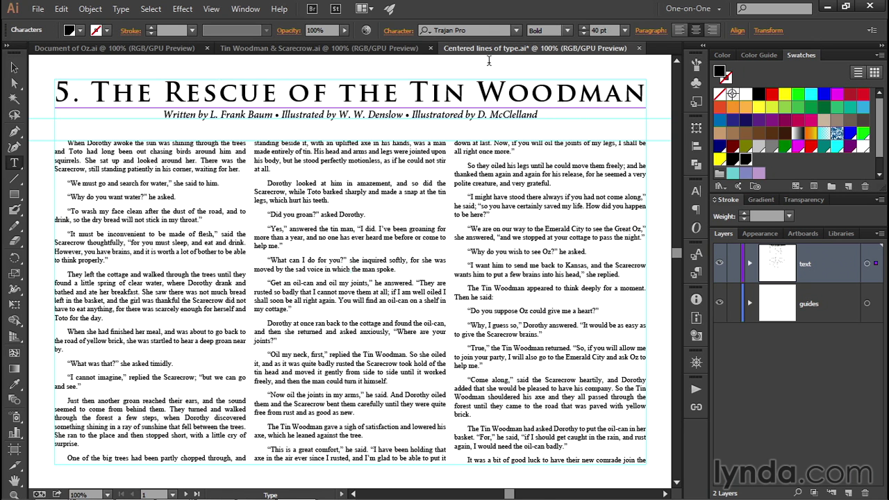
{"action": "key", "text": "Escape"}
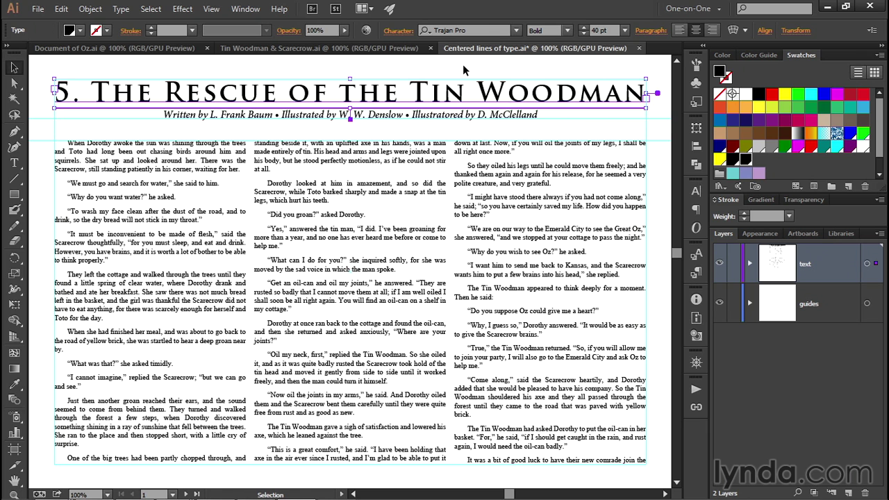
{"action": "key", "text": "ctrl"}
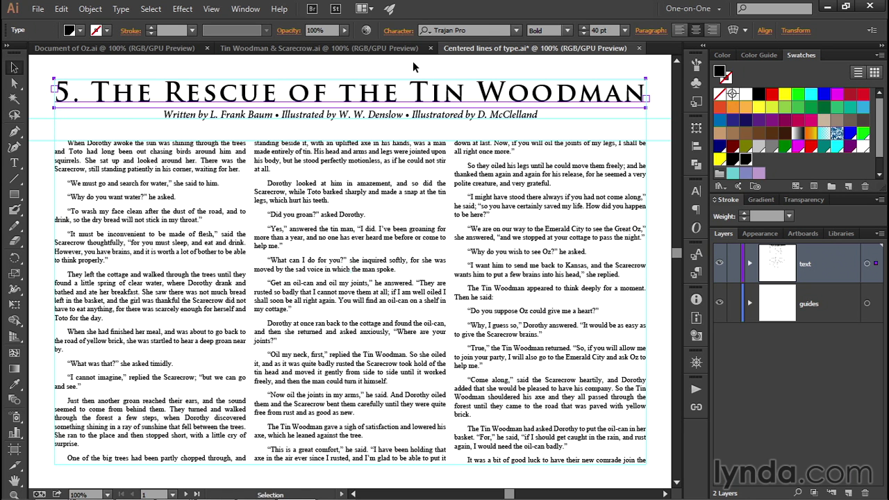
{"action": "left_click", "coordinate": [394, 32]}
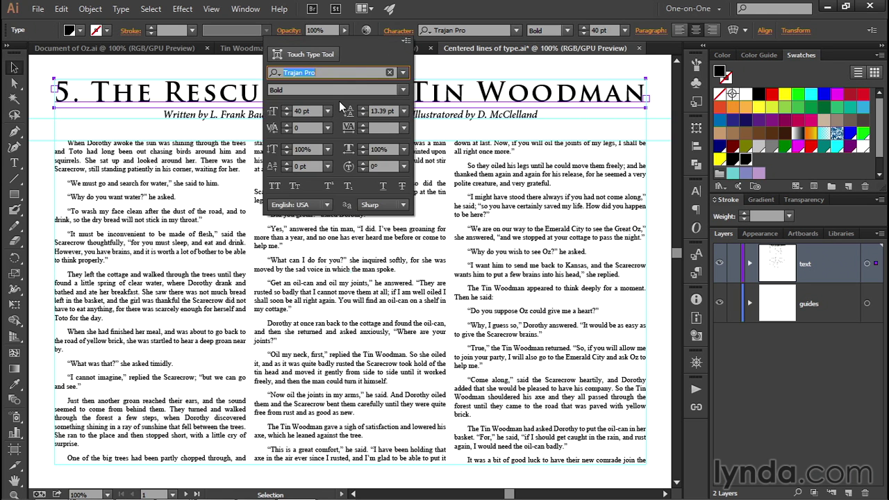
{"action": "left_click", "coordinate": [387, 32]}
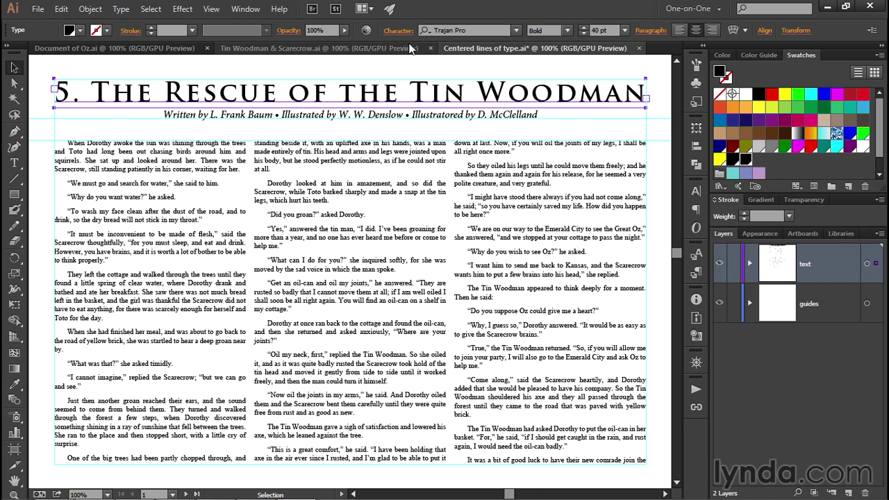
{"action": "left_click", "coordinate": [244, 11]}
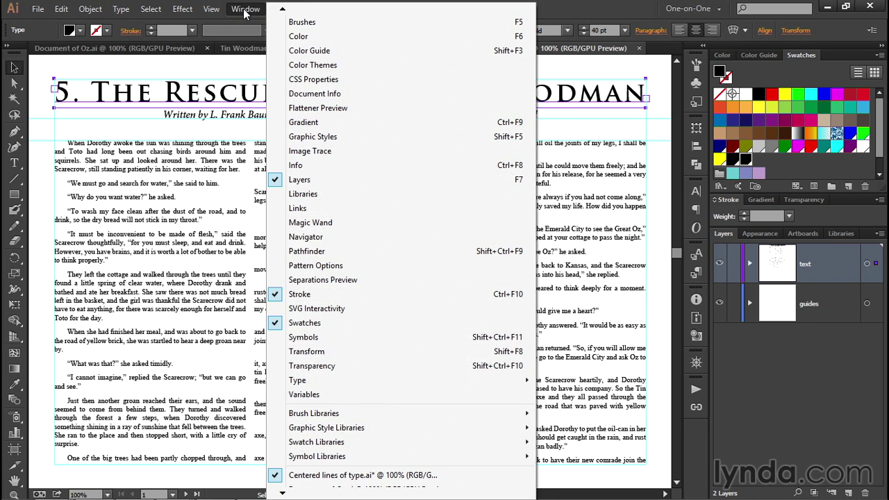
{"action": "left_click", "coordinate": [373, 322]}
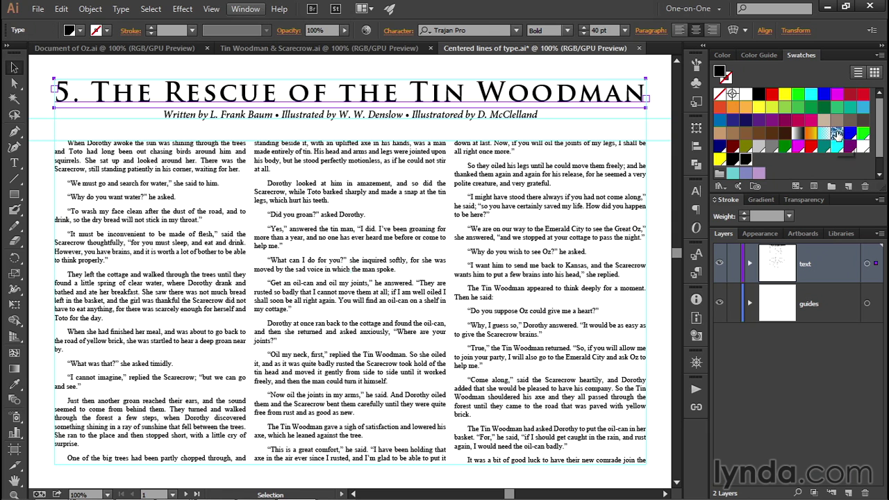
Step: Delete unused swatches and fill the headline with dark red (R=193 G=39 B=45)
{"action": "left_click", "coordinate": [866, 187], "text": "alt"}
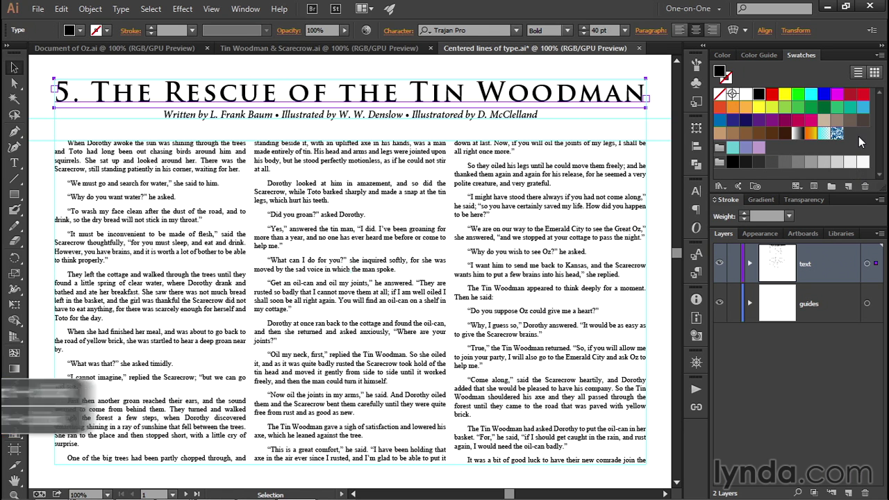
{"action": "left_click", "coordinate": [720, 72]}
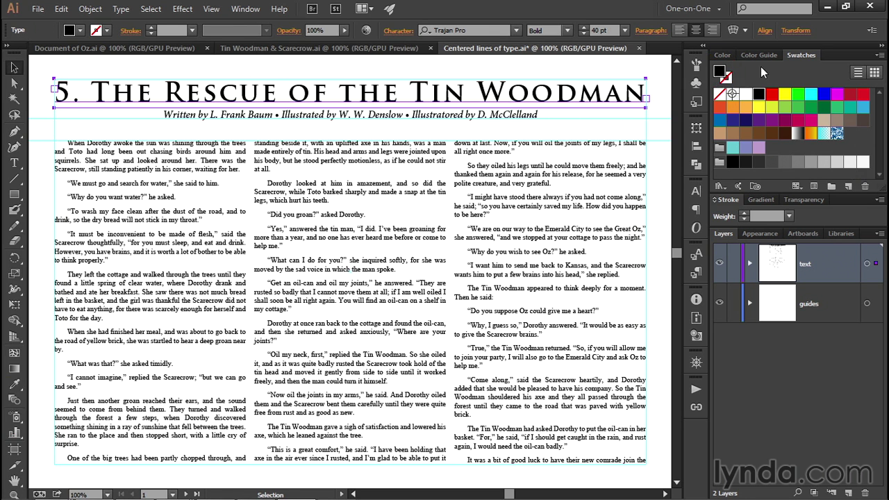
{"action": "left_click", "coordinate": [849, 98]}
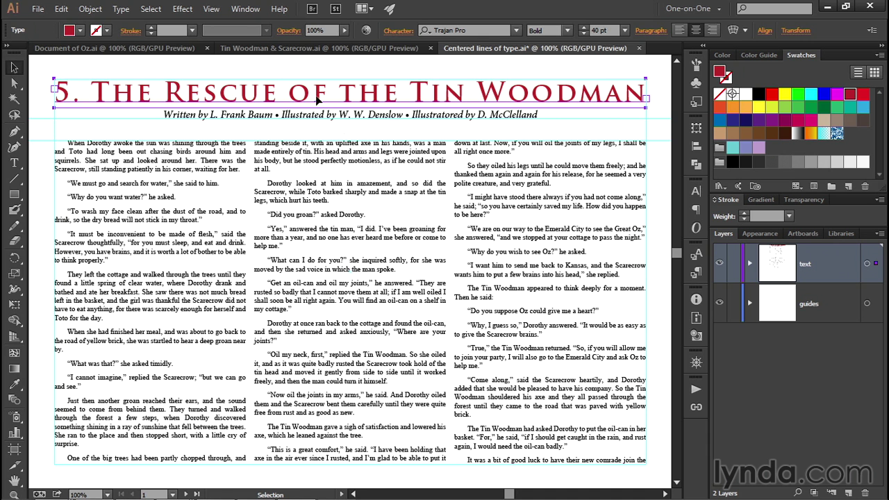
{"action": "left_click", "coordinate": [358, 117], "text": "ctrl+space"}
{"action": "left_click", "coordinate": [358, 276], "text": "ctrl"}
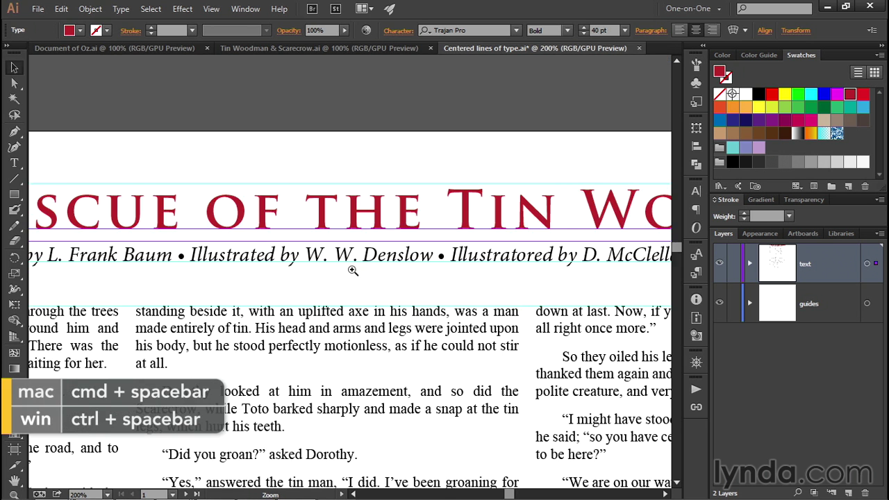
{"action": "left_click", "coordinate": [354, 275], "text": "ctrl"}
{"action": "left_click", "coordinate": [351, 266], "text": "ctrl"}
{"action": "left_click_drag", "start_coordinate": [337, 246], "coordinate": [339, 195]}
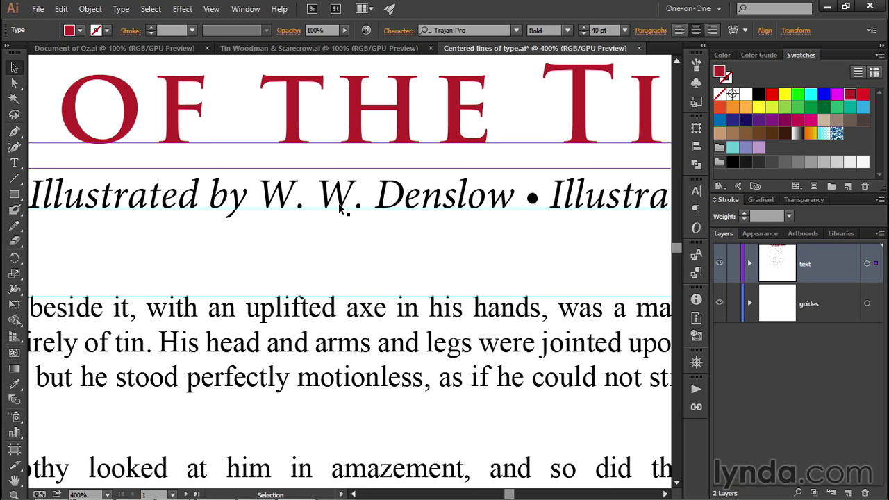
{"action": "left_click", "coordinate": [362, 210]}
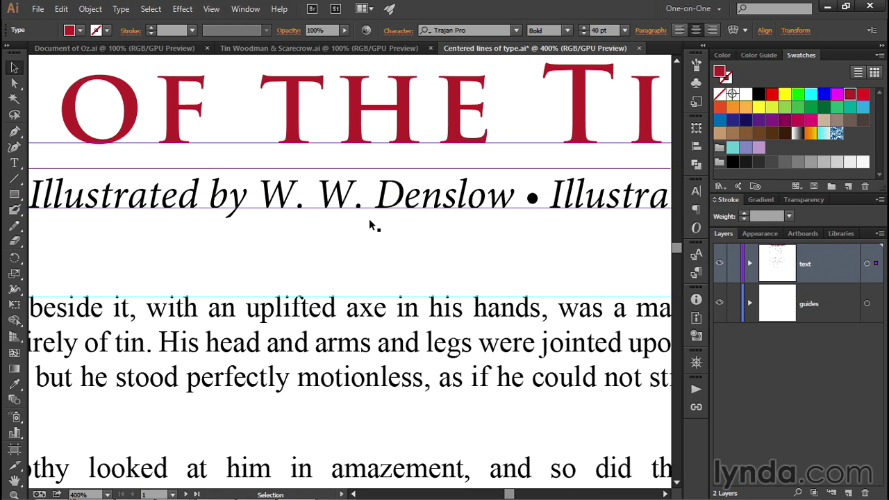
{"action": "left_click", "coordinate": [312, 228]}
{"action": "left_click_drag", "start_coordinate": [389, 210], "coordinate": [426, 288]}
{"action": "left_click_drag", "start_coordinate": [326, 100], "coordinate": [403, 292]}
{"action": "left_click", "coordinate": [420, 387]}
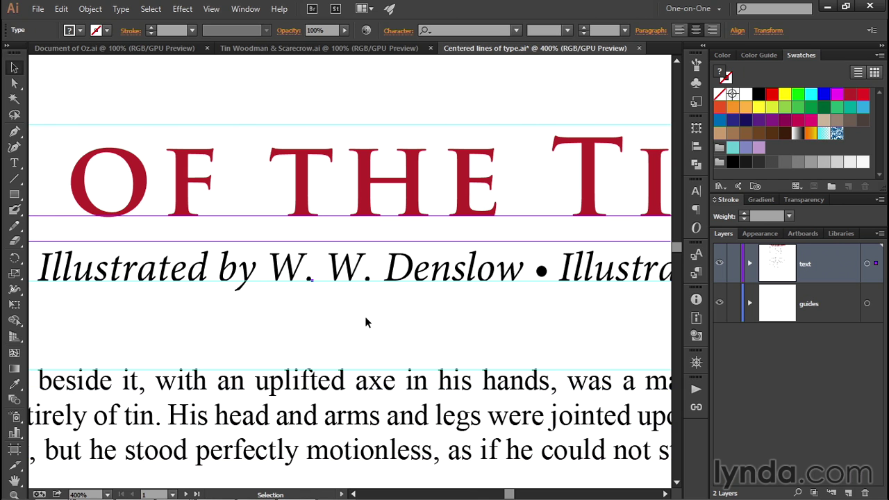
Step: Change the italic byline's kerning from Auto to Optical in the Character panel
{"action": "left_click", "coordinate": [398, 30]}
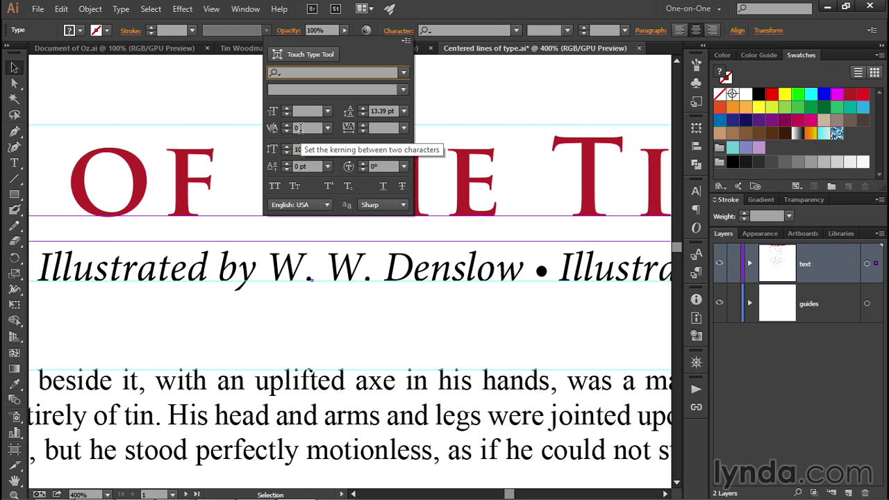
{"action": "left_click", "coordinate": [328, 128]}
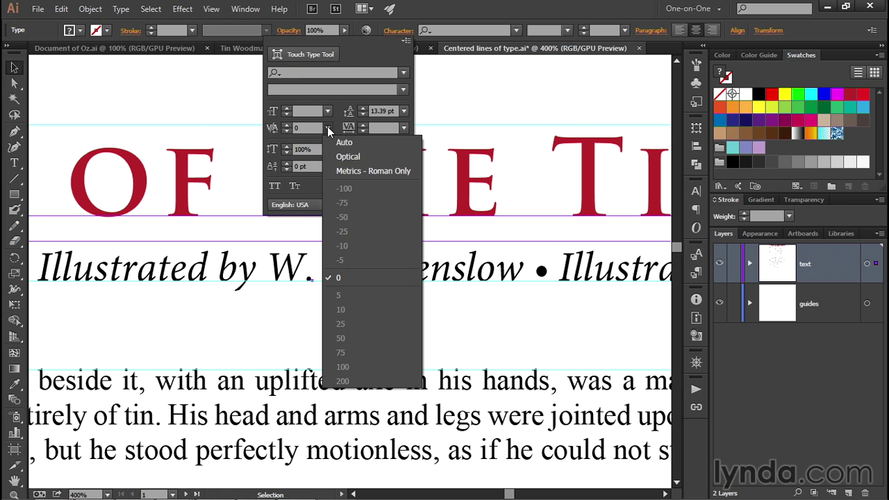
{"action": "left_click", "coordinate": [365, 143]}
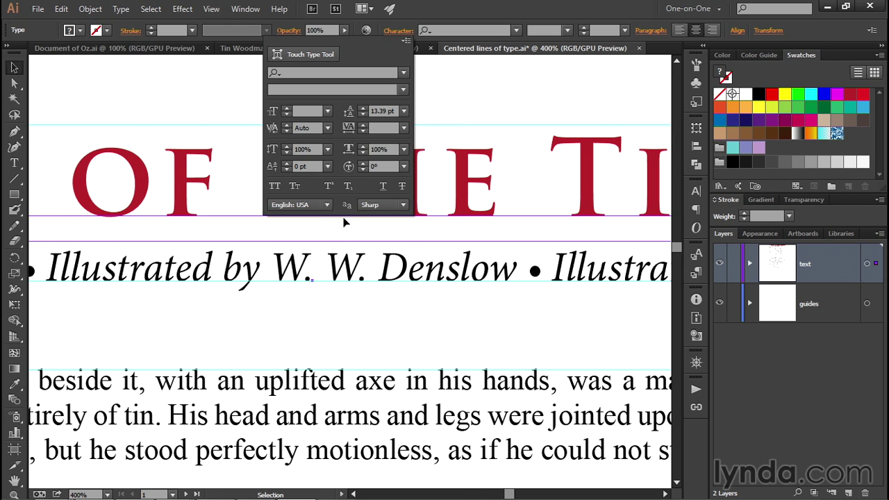
{"action": "left_click", "coordinate": [327, 129]}
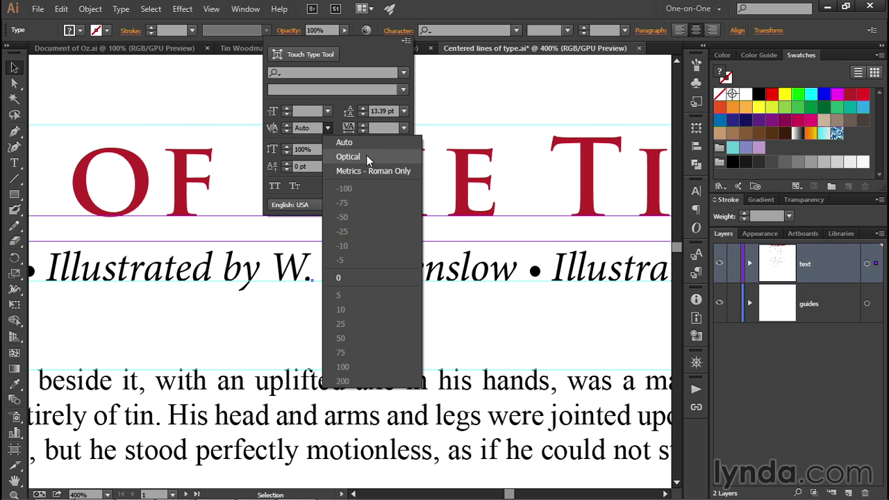
{"action": "left_click", "coordinate": [368, 159]}
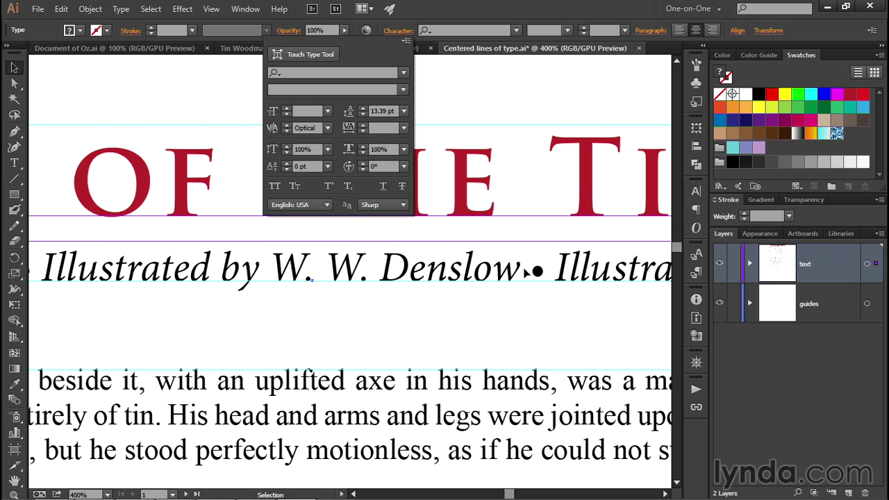
Step: Zoom out and pan to bring the whole byline into view, then select it
{"action": "left_click", "coordinate": [490, 85]}
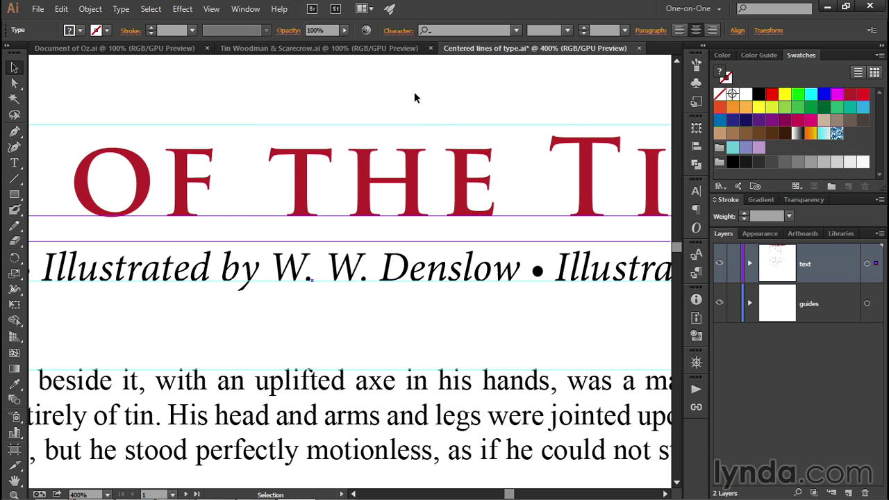
{"action": "left_click", "coordinate": [368, 252], "text": "ctrl+alt"}
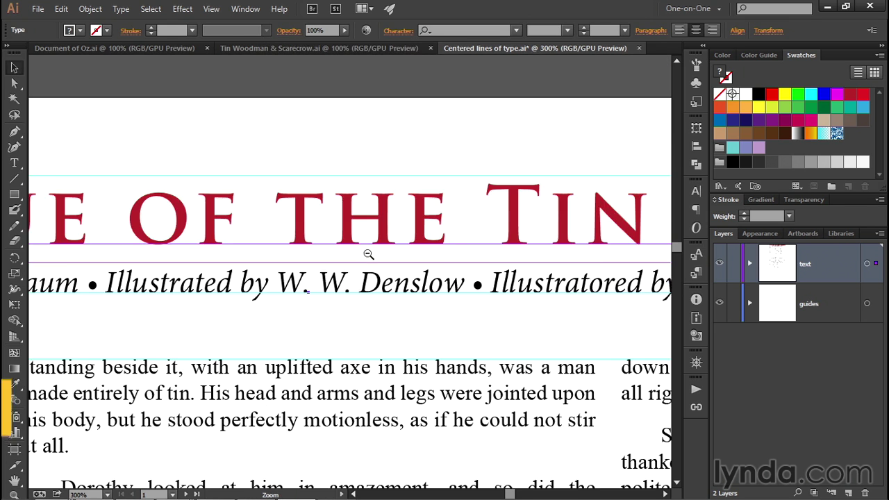
{"action": "left_click", "coordinate": [325, 280], "text": "ctrl+alt"}
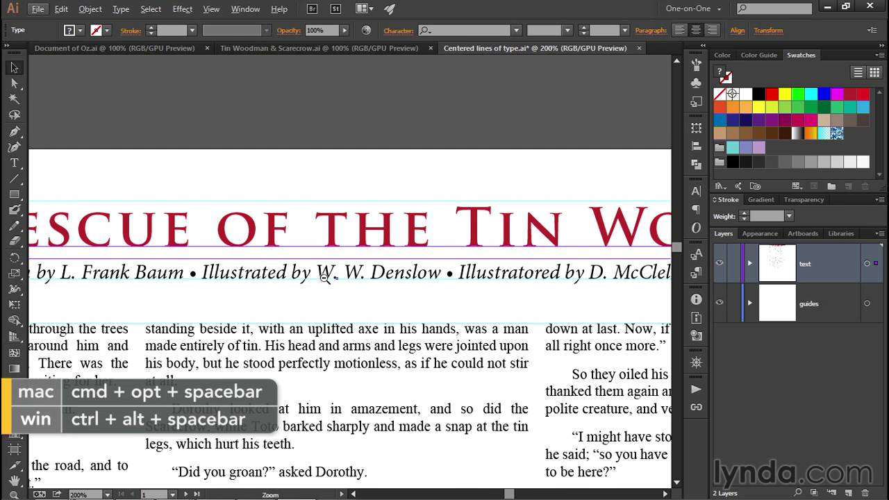
{"action": "left_click", "coordinate": [325, 278], "text": "ctrl+alt"}
{"action": "left_click_drag", "start_coordinate": [320, 268], "coordinate": [308, 241]}
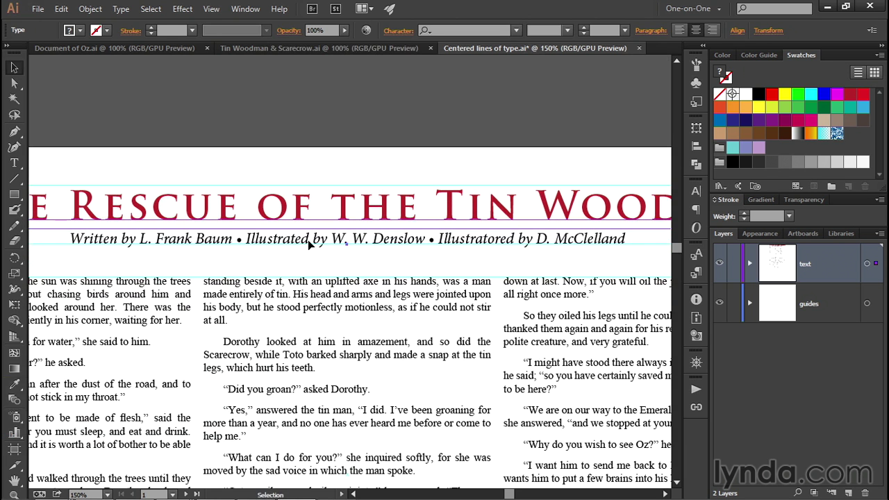
{"action": "left_click", "coordinate": [308, 160]}
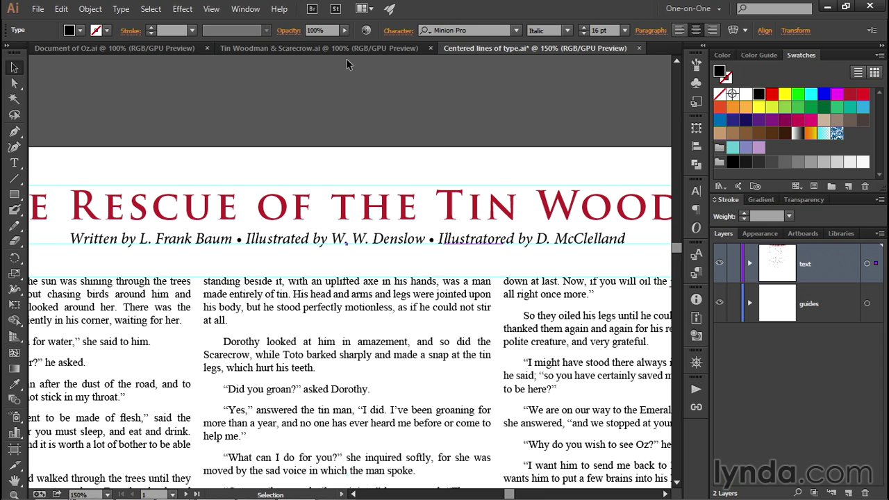
Step: Set the byline's tracking to 40 in the Character panel, after trying 100
{"action": "left_click", "coordinate": [395, 31]}
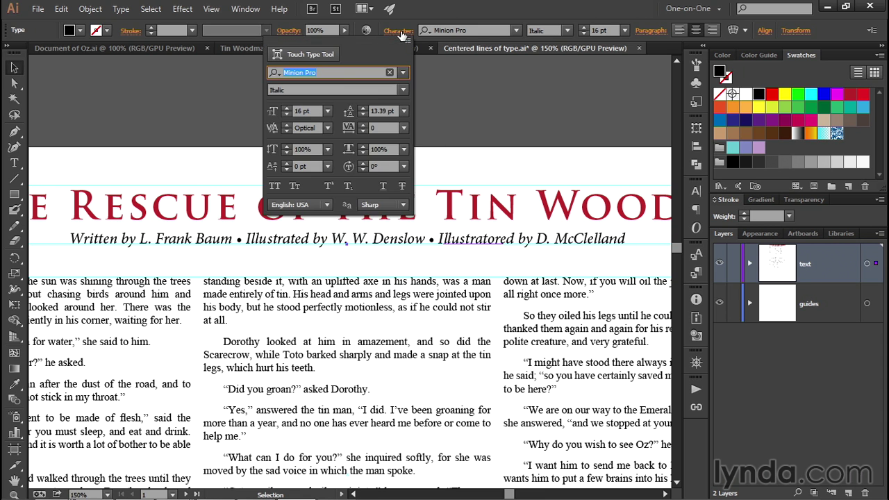
{"action": "left_click", "coordinate": [369, 128]}
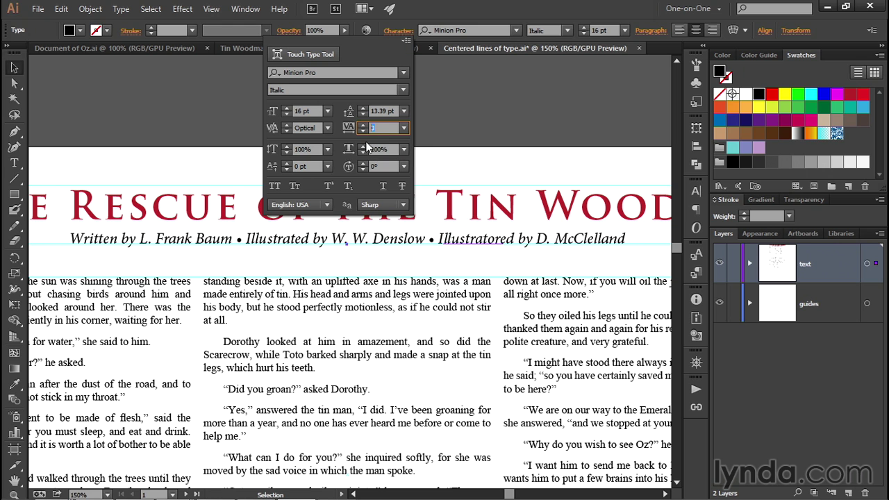
{"action": "type", "text": "100"}
{"action": "key", "text": "Tab"}
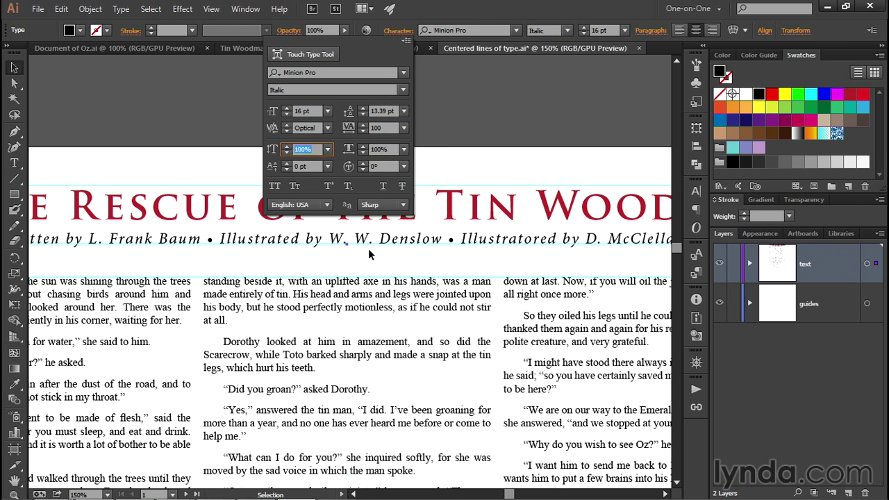
{"action": "key", "text": "shift+Tab"}
{"action": "type", "text": "40"}
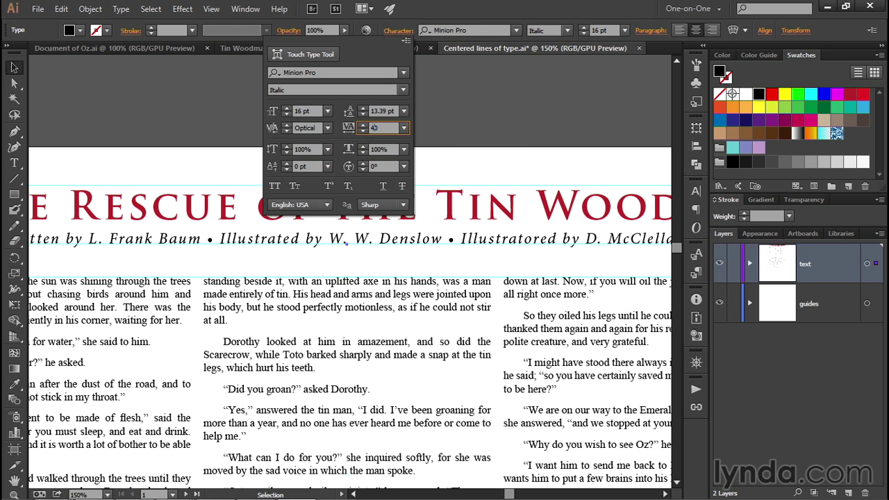
{"action": "key", "text": "Return"}
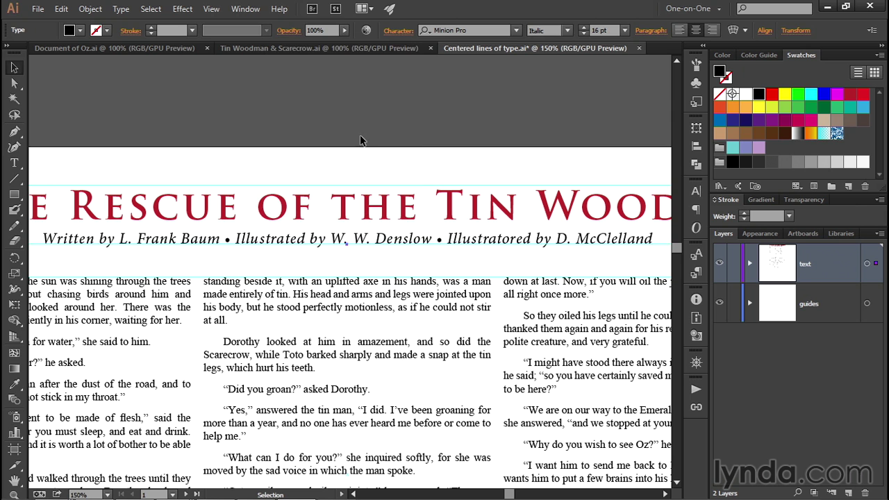
Step: Apply Fit Headline to the crimson 40 pt Trajan Pro Bold chapter title so it spans the full column width
{"action": "left_click", "coordinate": [343, 163]}
{"action": "key", "text": "ctrl+1"}
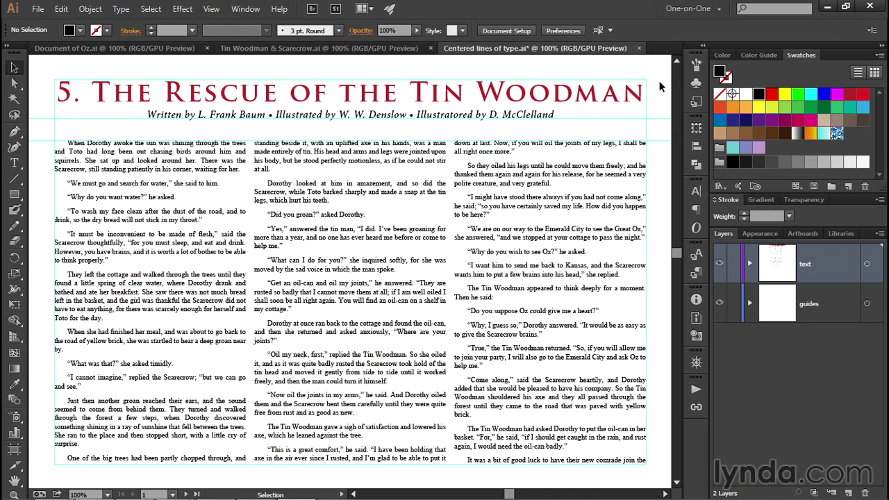
{"action": "left_click", "coordinate": [643, 92]}
{"action": "left_click", "coordinate": [656, 101]}
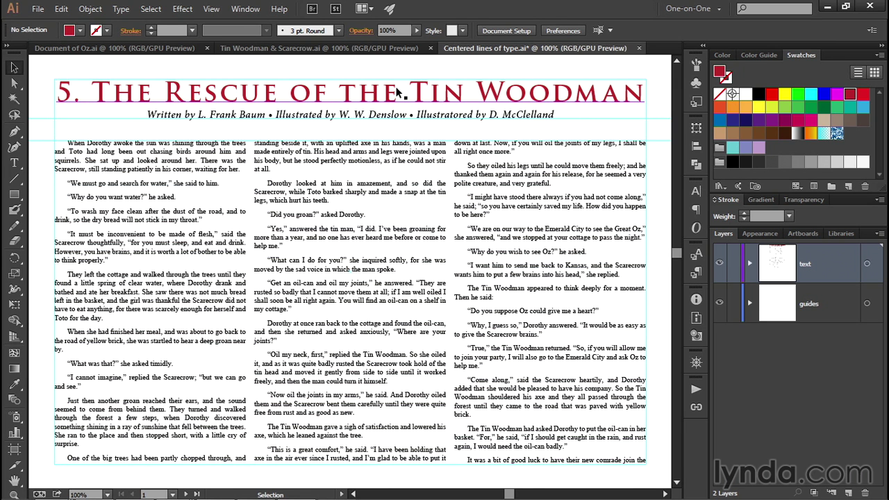
{"action": "double_click", "coordinate": [263, 94]}
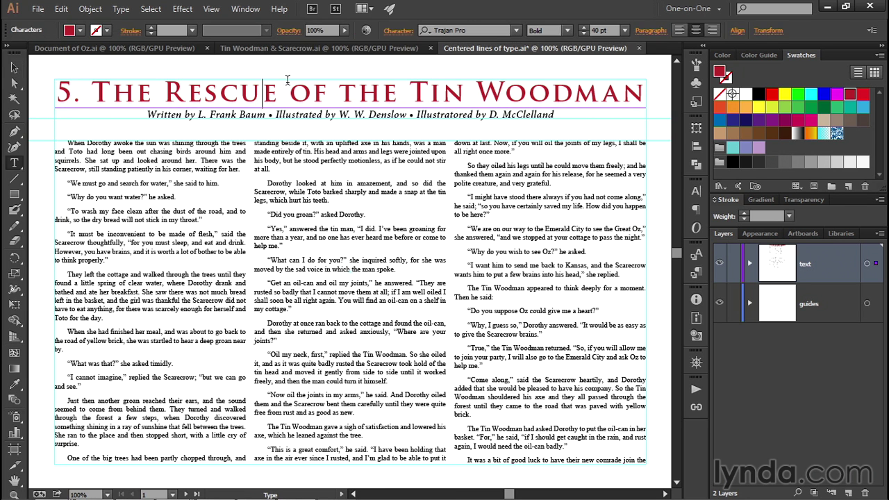
{"action": "left_click", "coordinate": [123, 10]}
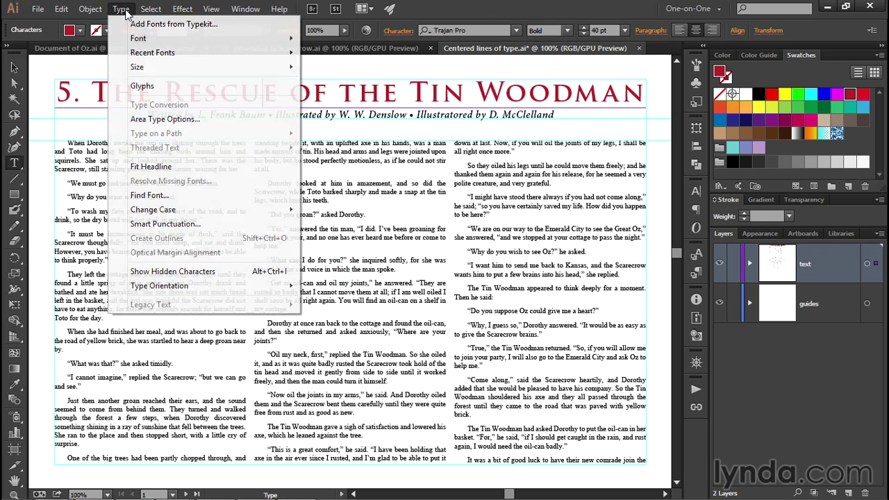
{"action": "left_click", "coordinate": [211, 166]}
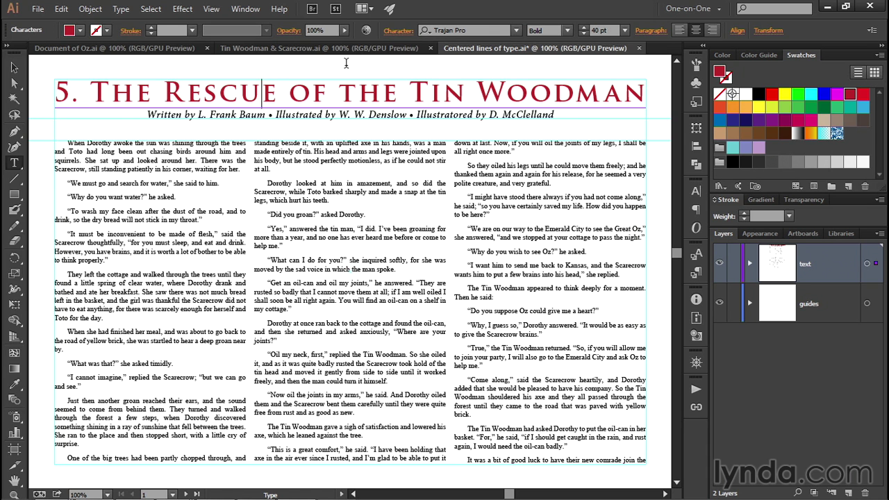
{"action": "key", "text": "Escape"}
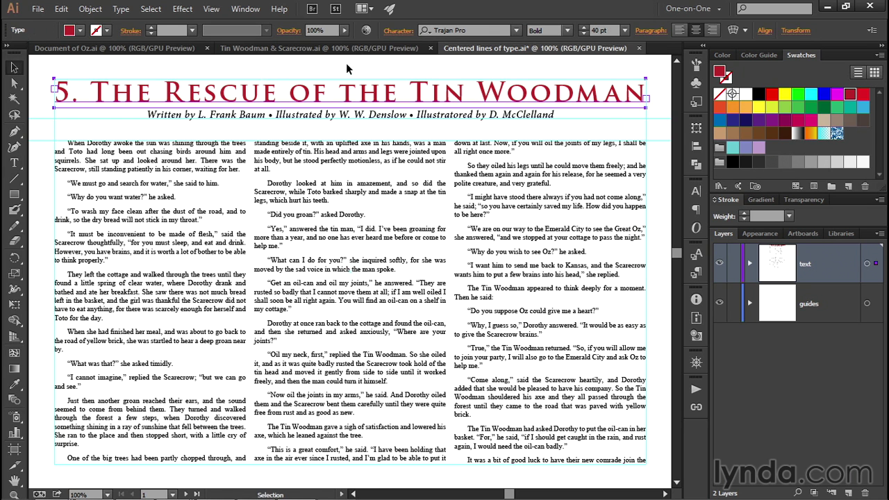
{"action": "left_click", "coordinate": [662, 74]}
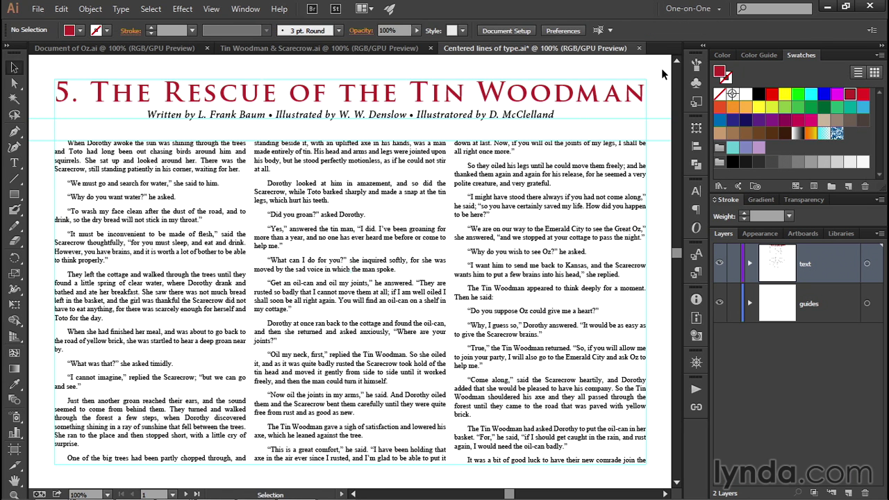